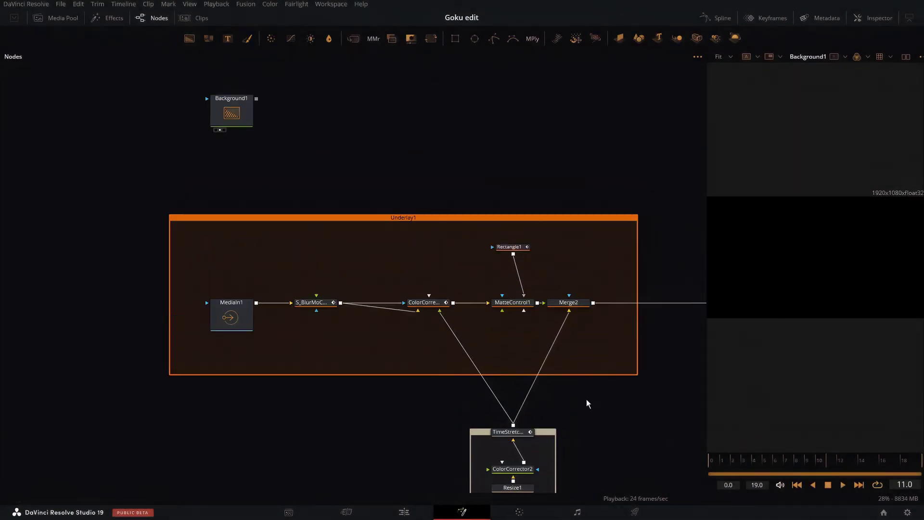
# - Pan the node graph, view Merge2 in a wider viewer, then load the MediaIn2 tunnel footage
pyautogui.moveTo(586, 411)
pyautogui.mouseDown()
pyautogui.moveTo(575, 356)
pyautogui.moveTo(476, 357)
pyautogui.mouseUp()
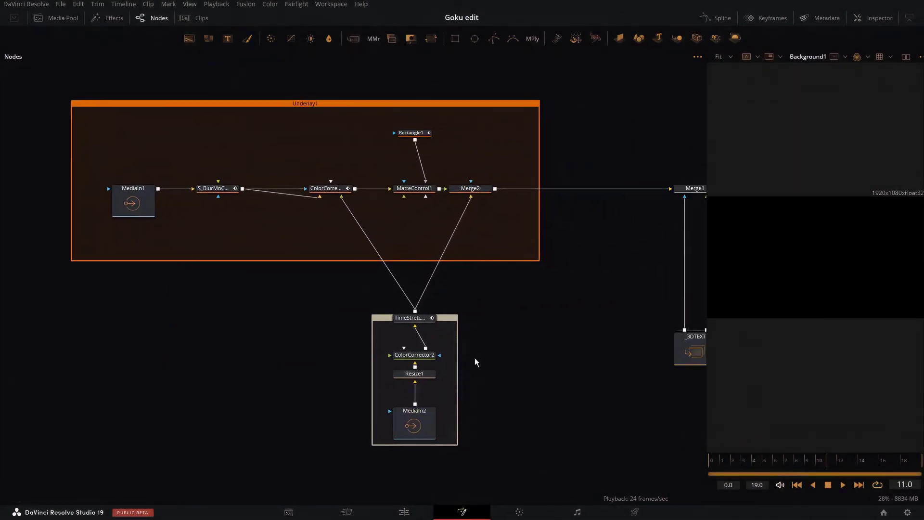
pyautogui.click(473, 192)
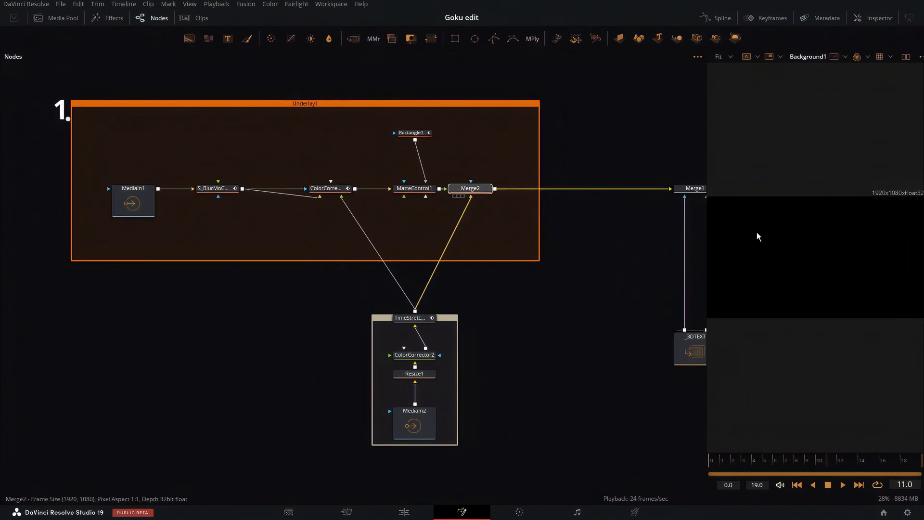
pyautogui.moveTo(711, 272); pyautogui.dragTo(488, 325)
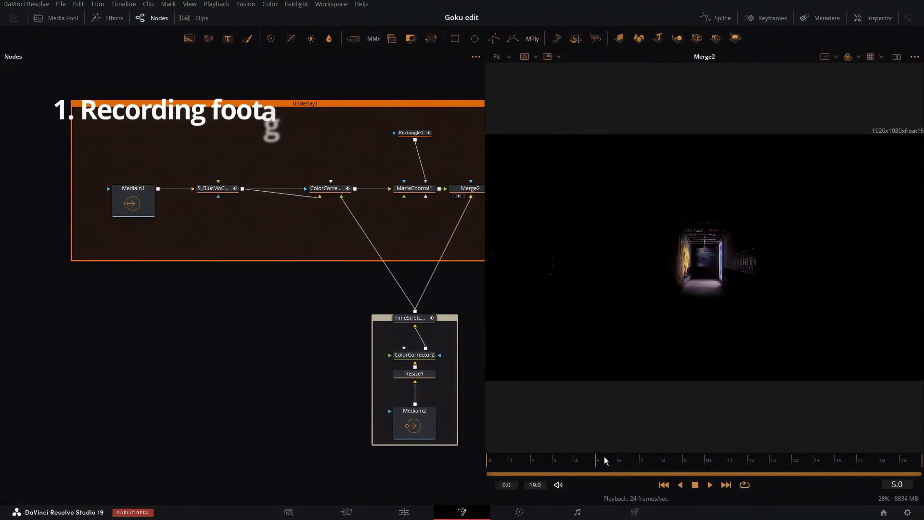
pyautogui.moveTo(406, 399); pyautogui.dragTo(202, 388)
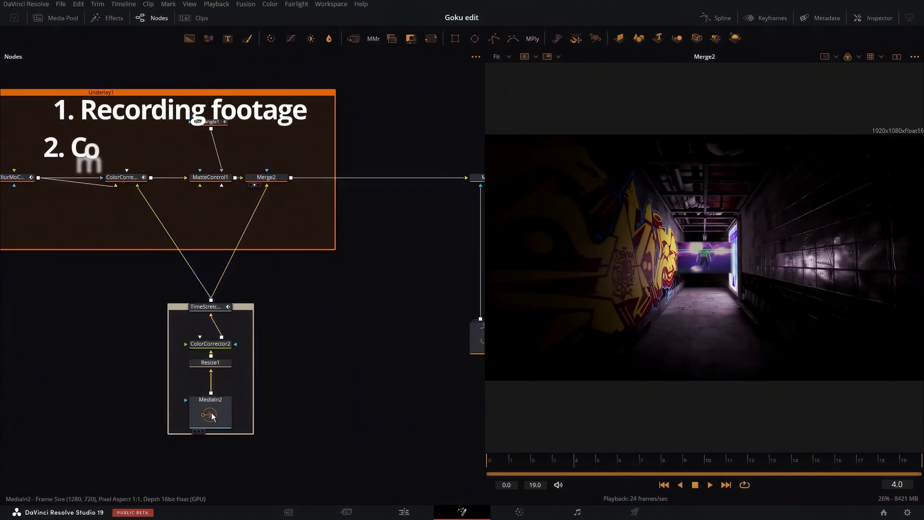
pyautogui.moveTo(214, 421); pyautogui.dragTo(778, 309)
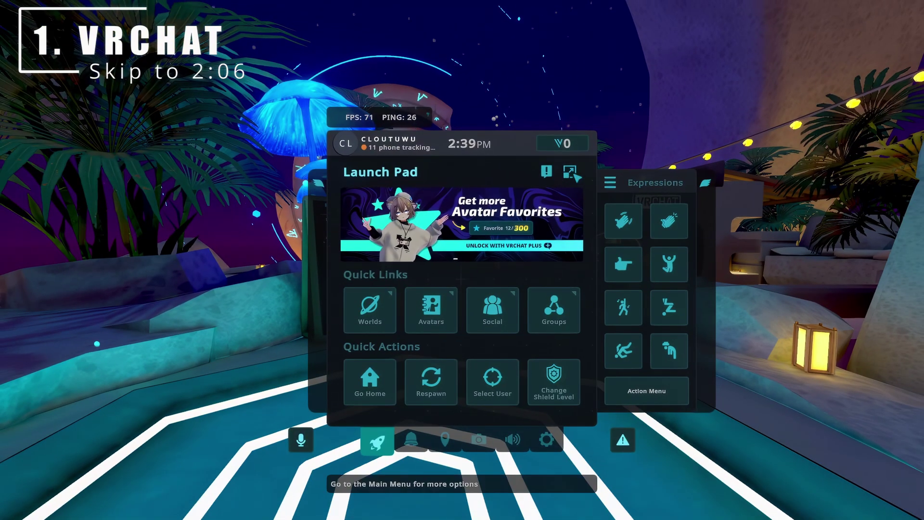
# - Search VRChat for 'tunnel' and filter the results to Worlds only
pyautogui.click(572, 174)
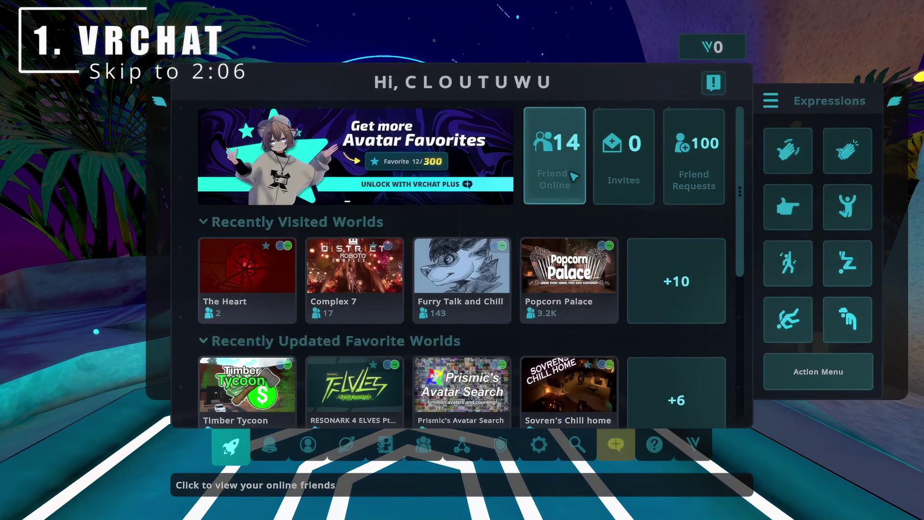
pyautogui.click(577, 443)
pyautogui.scroll(-5, 250, 305)
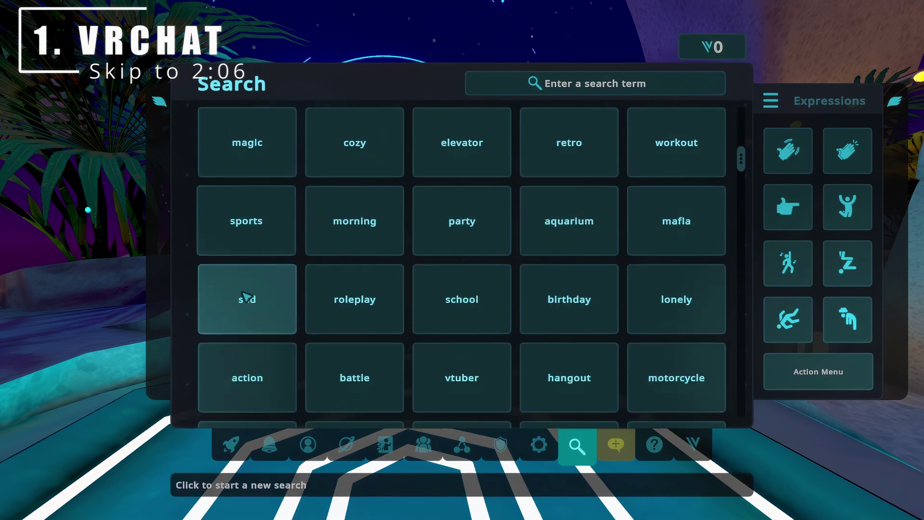
pyautogui.scroll(2, 245, 300)
pyautogui.scroll(-3, 246, 299)
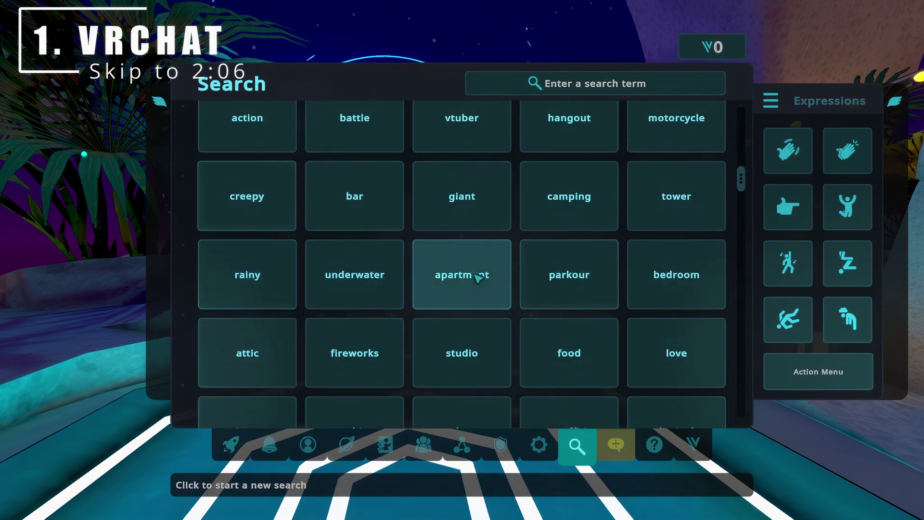
pyautogui.scroll(-3, 491, 284)
pyautogui.click(577, 84)
pyautogui.write('tunnel')
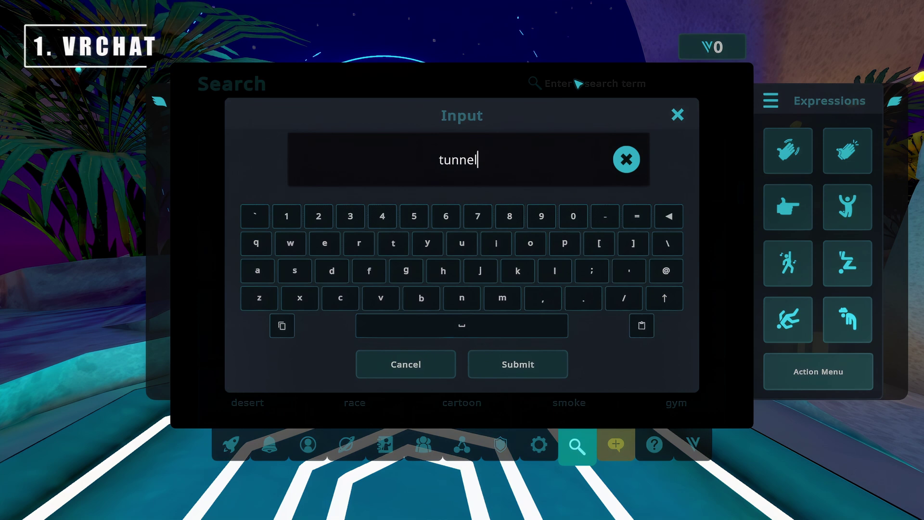
pyautogui.press('Return')
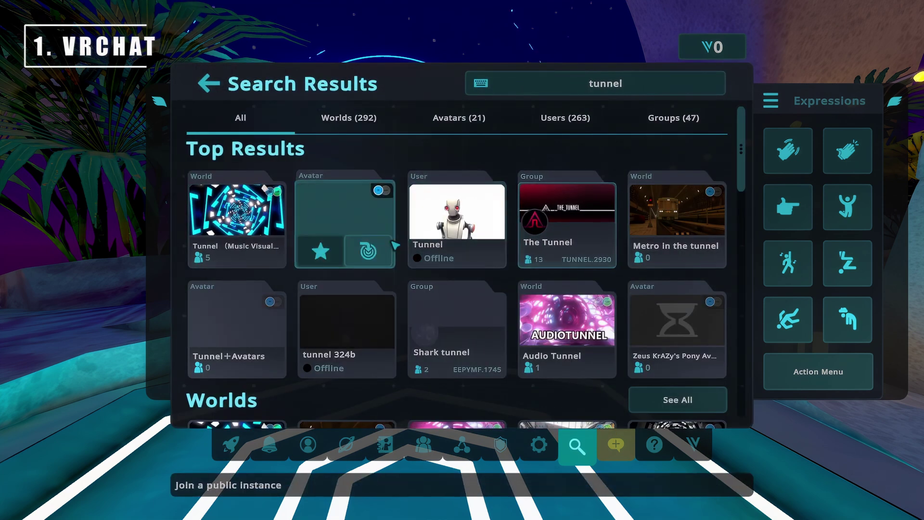
pyautogui.scroll(-1, 394, 246)
pyautogui.scroll(1, 395, 245)
pyautogui.click(339, 117)
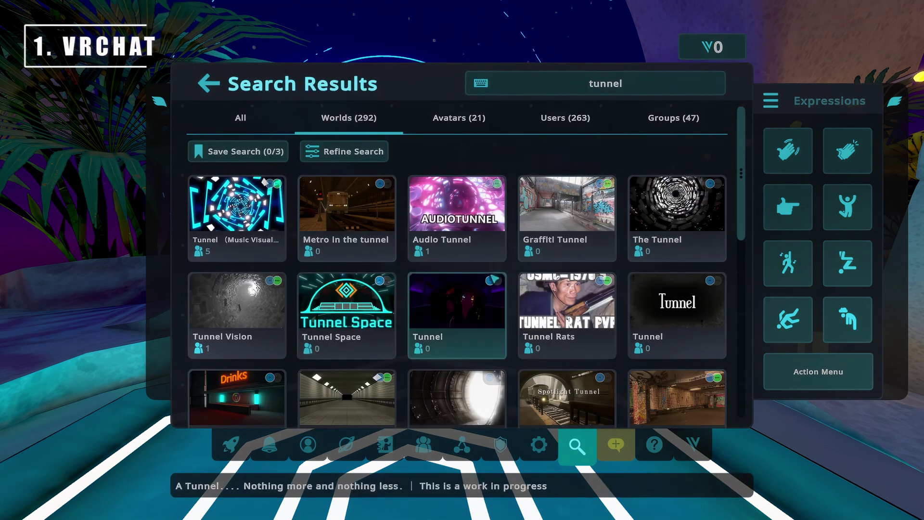
pyautogui.scroll(-3, 422, 245)
pyautogui.scroll(-3, 422, 246)
pyautogui.scroll(3, 423, 246)
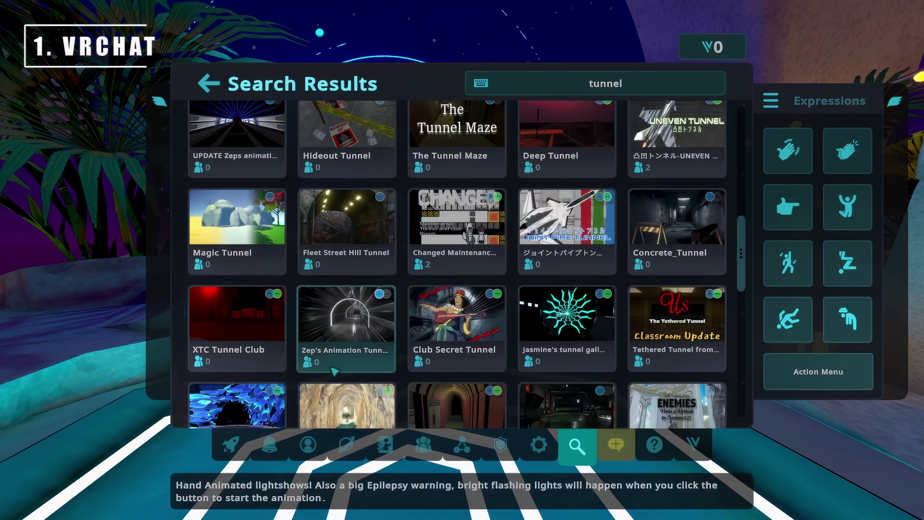
pyautogui.scroll(-5, 462, 216)
pyautogui.scroll(-2, 554, 182)
pyautogui.scroll(4, 554, 183)
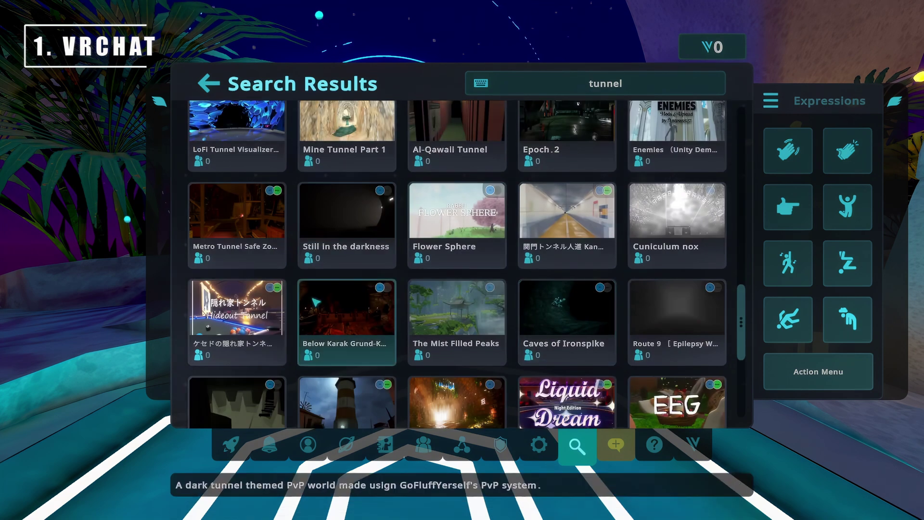
pyautogui.scroll(-6, 456, 273)
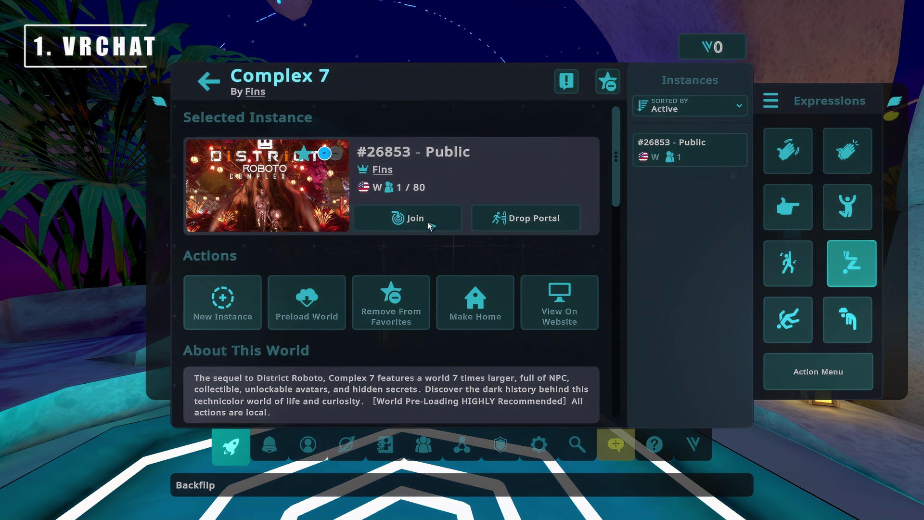
# - Create a new Friends+ instance of the Complex 7 world
pyautogui.click(215, 307)
pyautogui.click(400, 186)
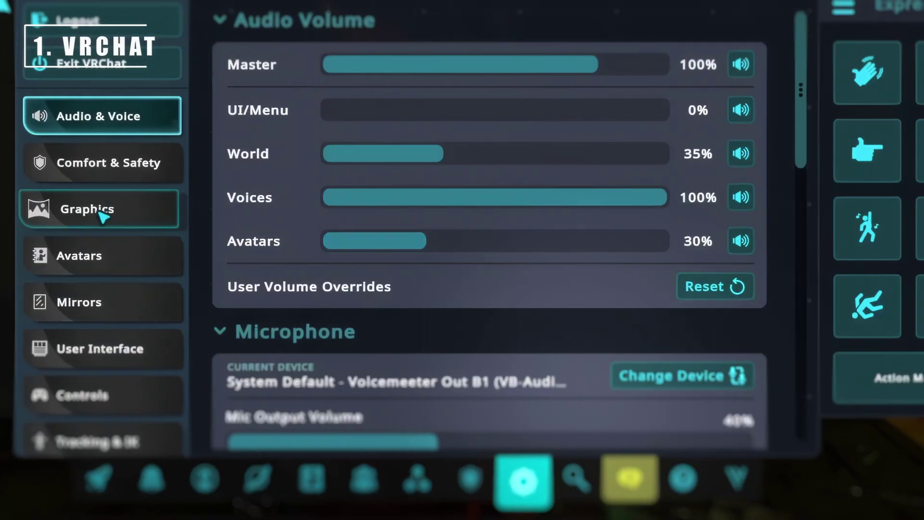
# - Go through the Graphics settings, then the User Interface settings
pyautogui.click(101, 213)
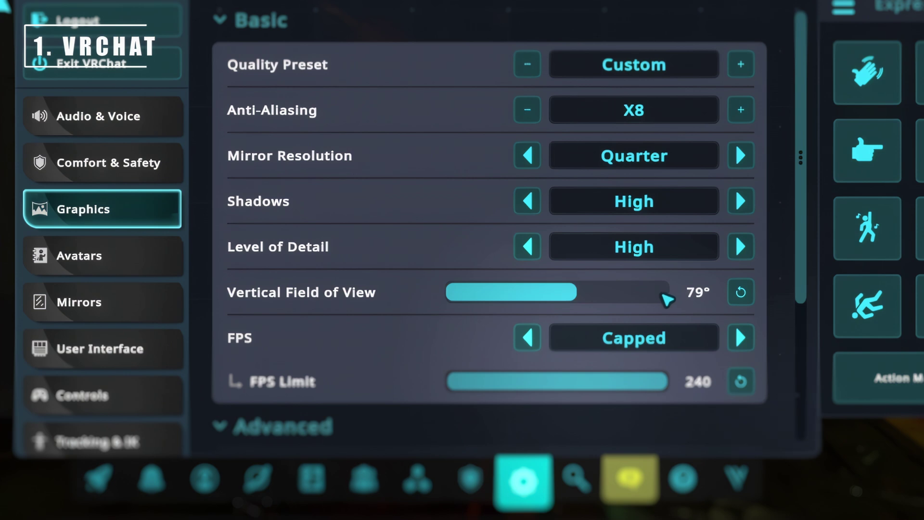
pyautogui.moveTo(584, 296); pyautogui.dragTo(588, 310)
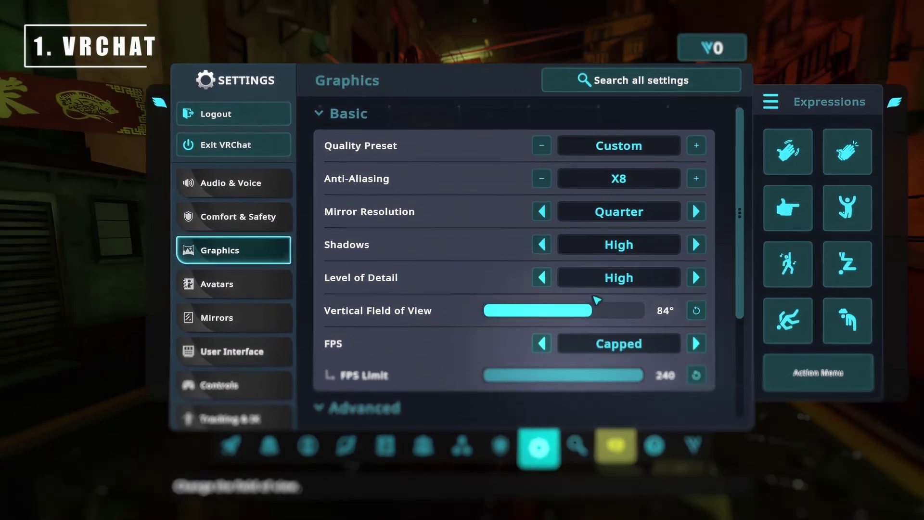
pyautogui.scroll(-3, 418, 326)
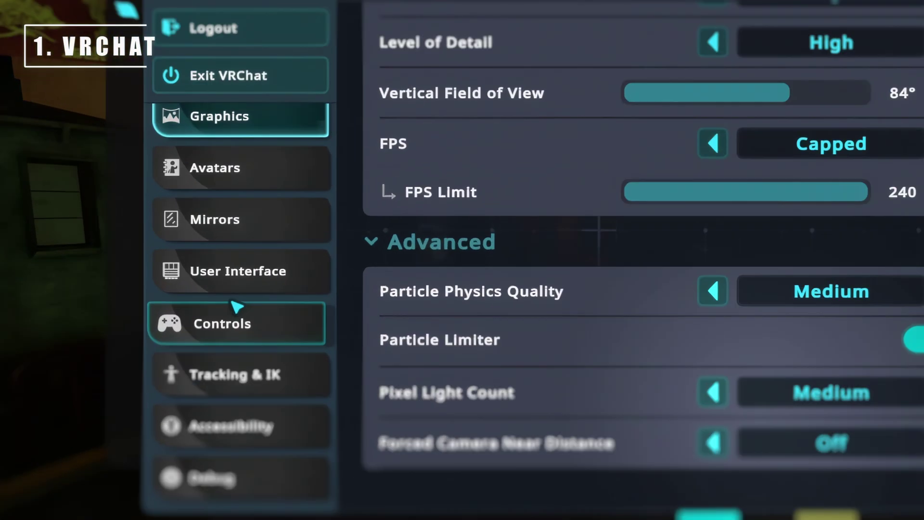
pyautogui.click(232, 351)
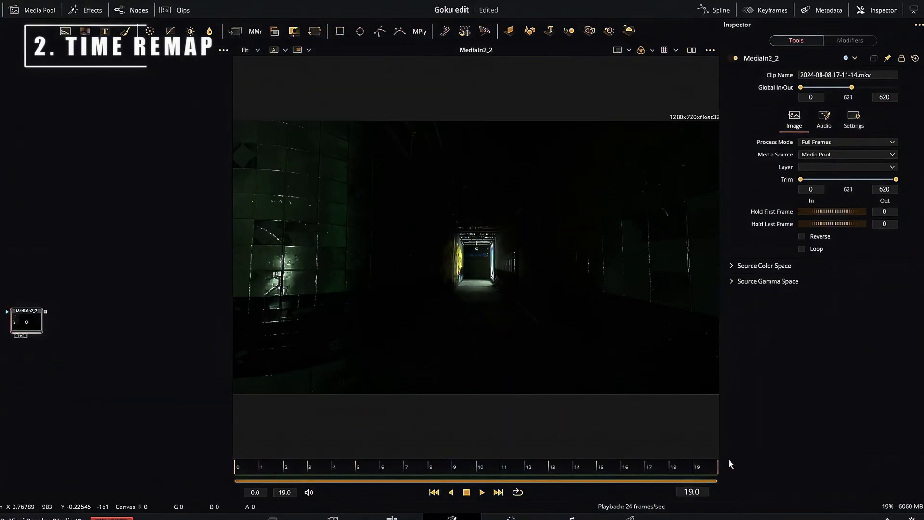
# - Trim the tunnel clip to start later and add a Time Stretcher node after it
pyautogui.moveTo(800, 179); pyautogui.dragTo(869, 176)
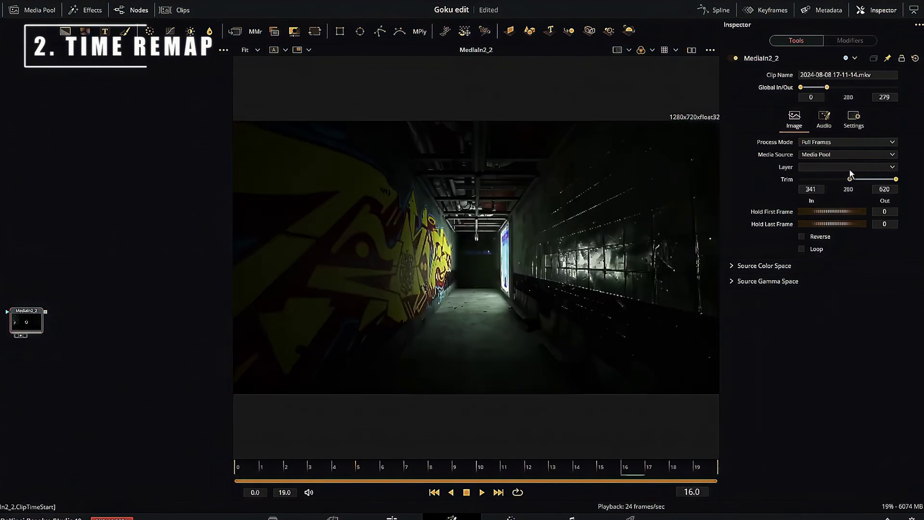
pyautogui.hotkey('shift', 'space')
pyautogui.write('tst')
pyautogui.press('Return')
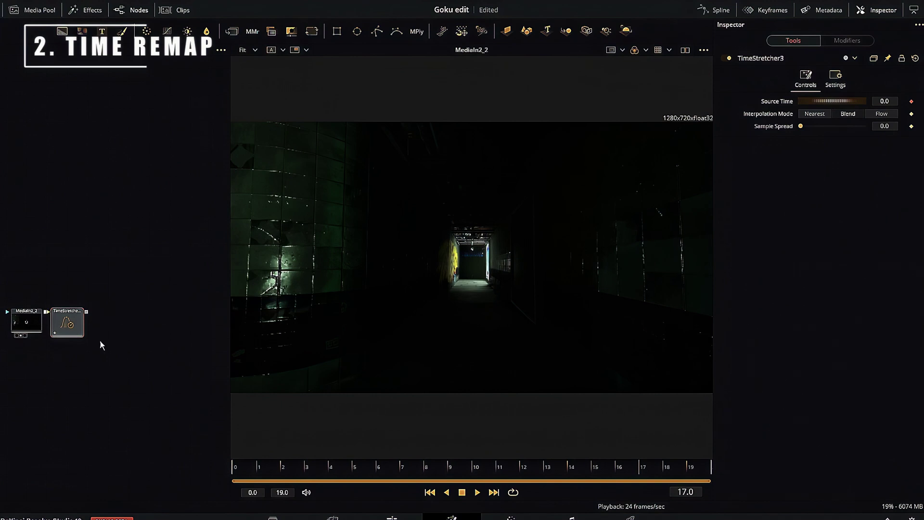
# - Keyframe Source Time from about 77.5 to 440 and steepen the start of the curve
pyautogui.click(221, 471)
pyautogui.click(642, 471)
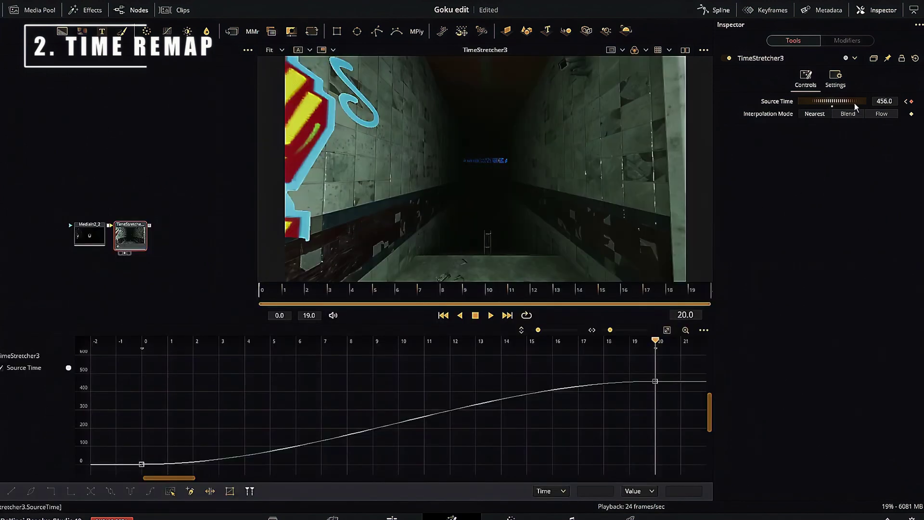
pyautogui.moveTo(854, 105); pyautogui.dragTo(860, 107)
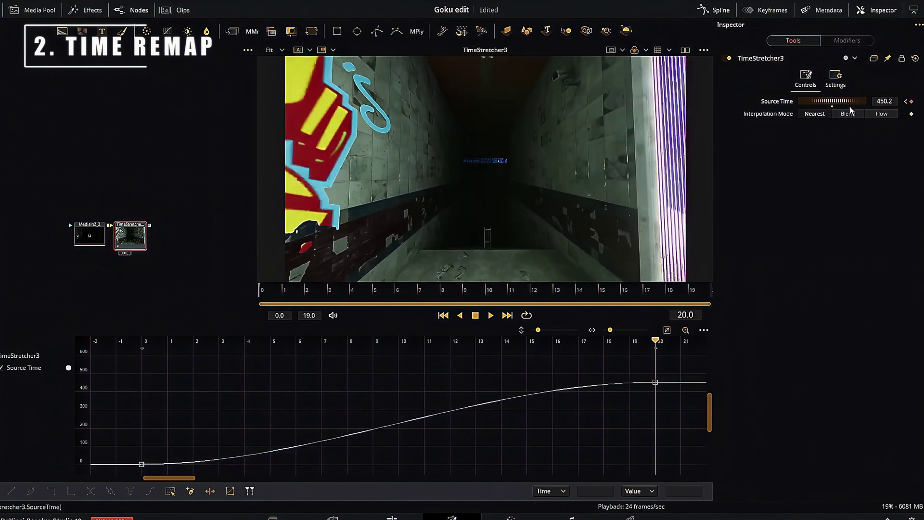
pyautogui.moveTo(860, 104); pyautogui.dragTo(855, 105)
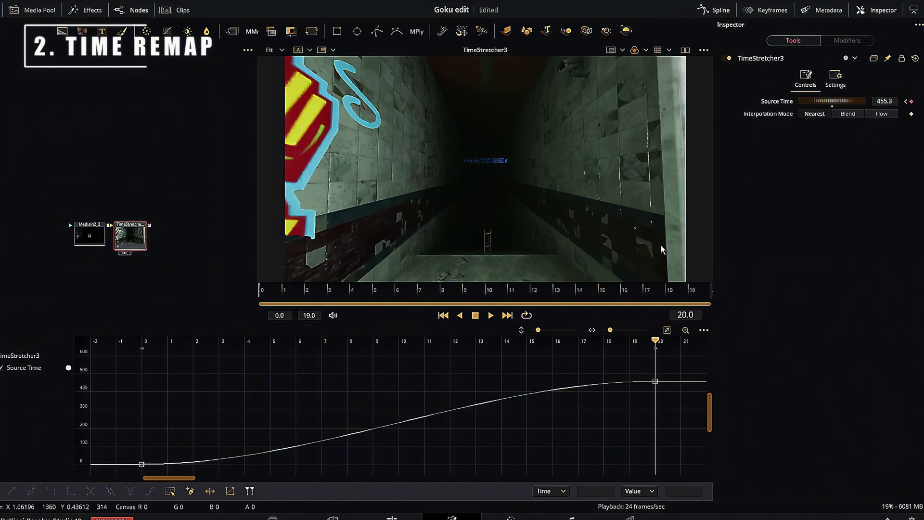
pyautogui.press('Home')
pyautogui.moveTo(860, 99); pyautogui.dragTo(859, 112)
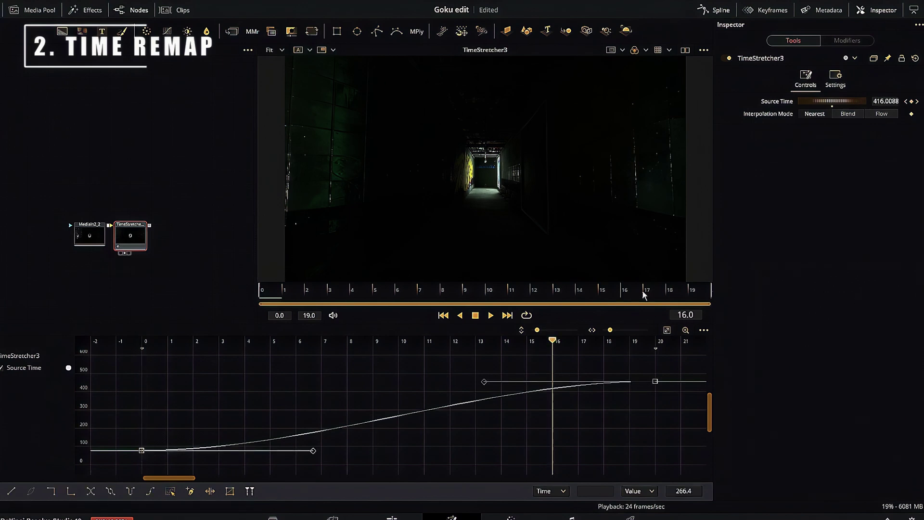
pyautogui.moveTo(312, 450)
pyautogui.mouseDown()
pyautogui.moveTo(228, 285)
pyautogui.moveTo(218, 394)
pyautogui.mouseUp()
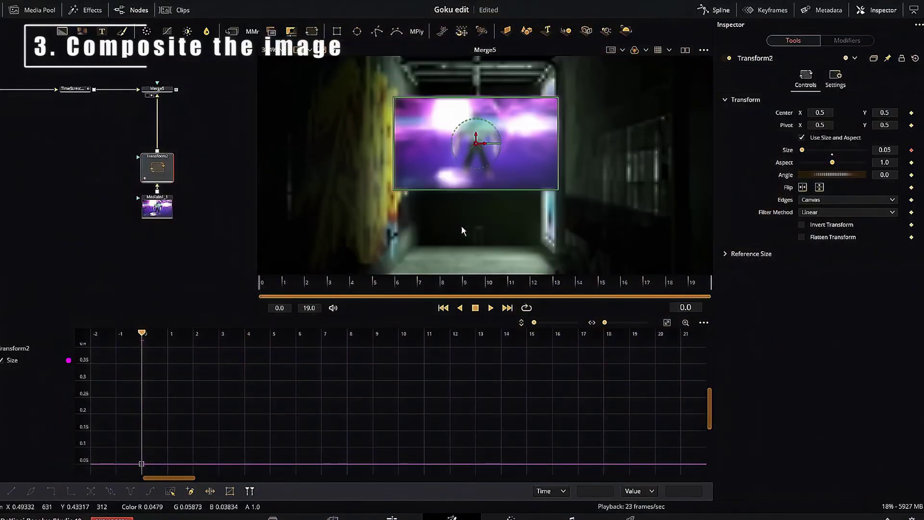
# - Keyframe Transform2 Size frame by frame, growing from 0.05, and smooth the keys
pyautogui.moveTo(545, 66); pyautogui.dragTo(563, 195)
pyautogui.click(289, 285)
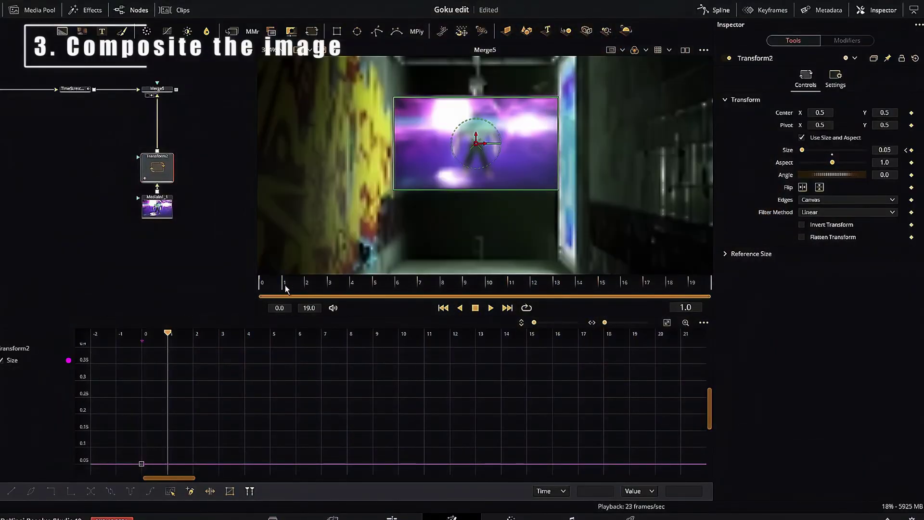
pyautogui.moveTo(875, 150); pyautogui.dragTo(884, 151)
pyautogui.press('Right')
pyautogui.press('Right')
pyautogui.press('Right')
pyautogui.press('Right')
pyautogui.press('Right')
pyautogui.press('Right')
pyautogui.press('Right')
pyautogui.press('Right')
pyautogui.press('Right')
pyautogui.press('Right')
pyautogui.press('Right')
pyautogui.press('Right')
pyautogui.press('Right')
pyautogui.press('Right')
pyautogui.press('Right')
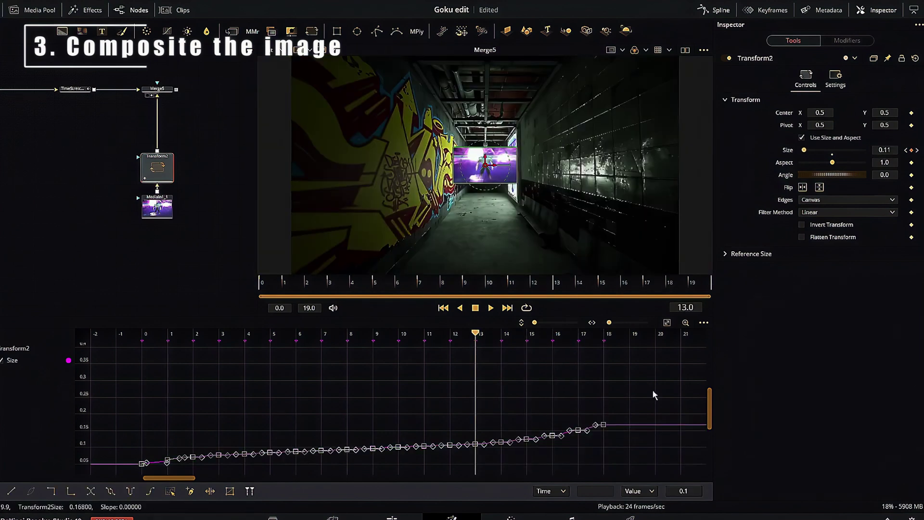
pyautogui.hotkey('shift', 's')
pyautogui.click(653, 391)
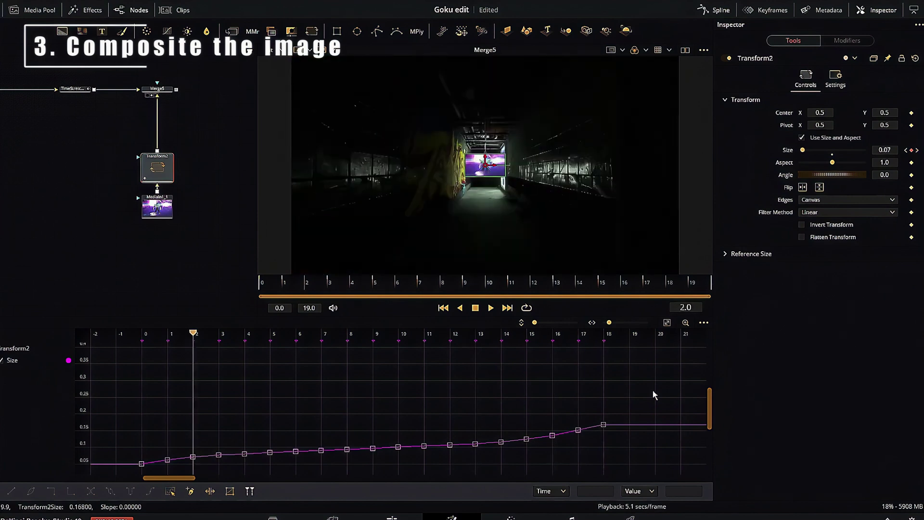
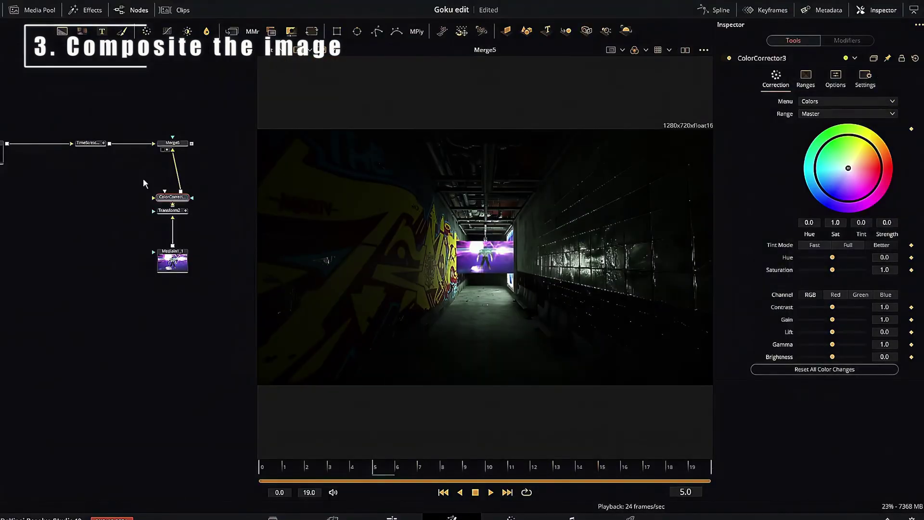
pyautogui.scroll(3, 518, 271)
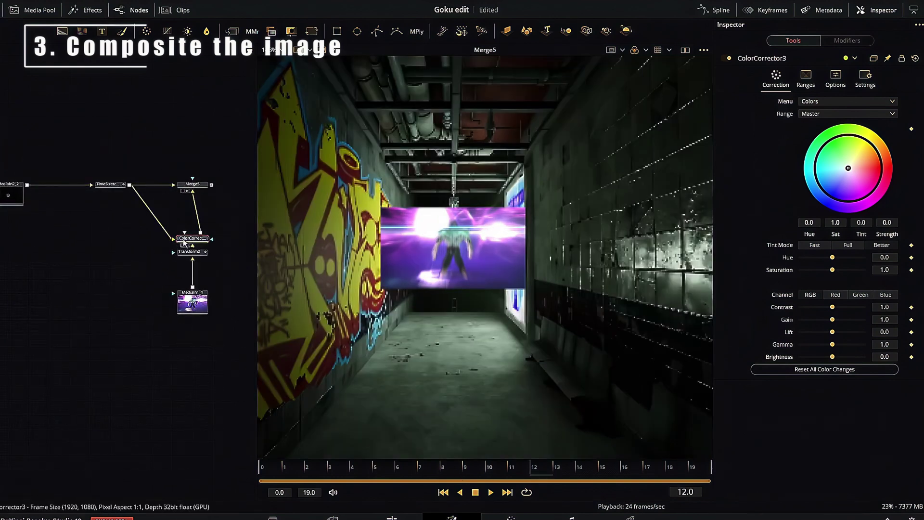
# - Histogram-match the Goku clip's colours to the tunnel in ColorCorrector3 at strength 0.63
pyautogui.moveTo(190, 241); pyautogui.dragTo(400, 318)
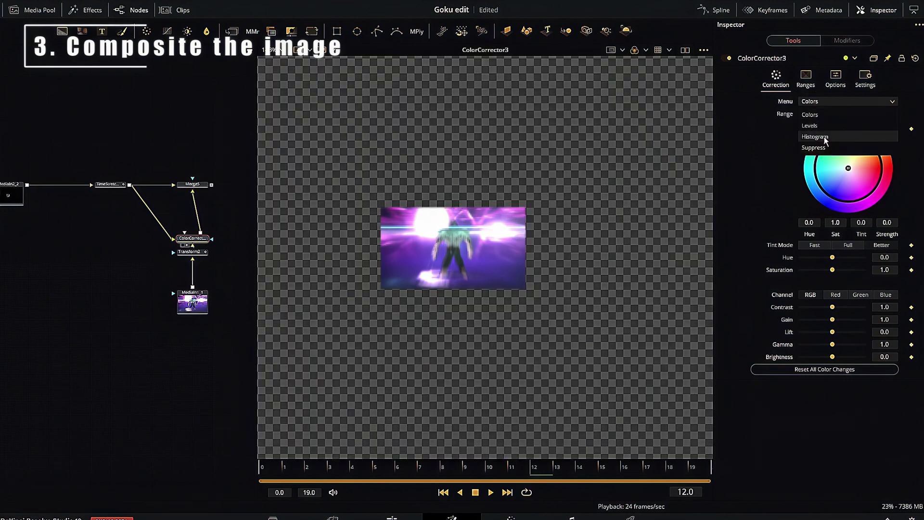
pyautogui.click(822, 136)
pyautogui.click(877, 223)
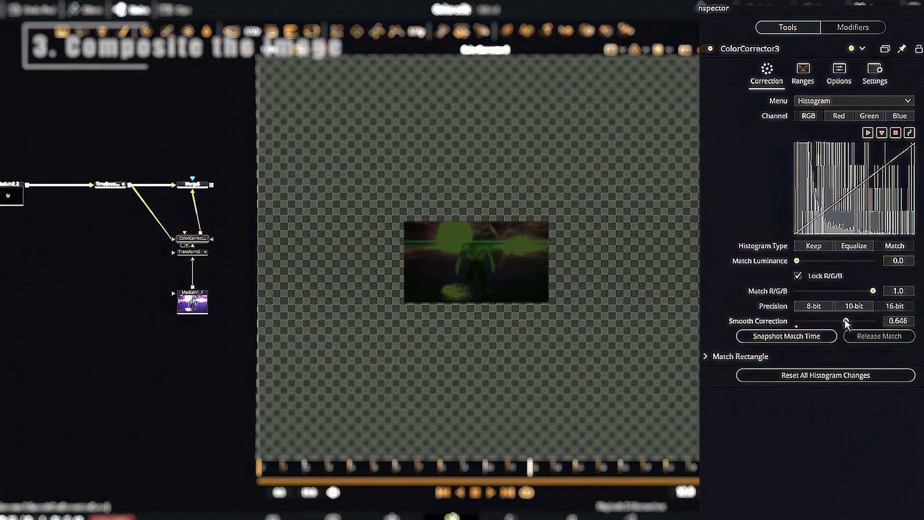
pyautogui.moveTo(868, 293); pyautogui.dragTo(851, 292)
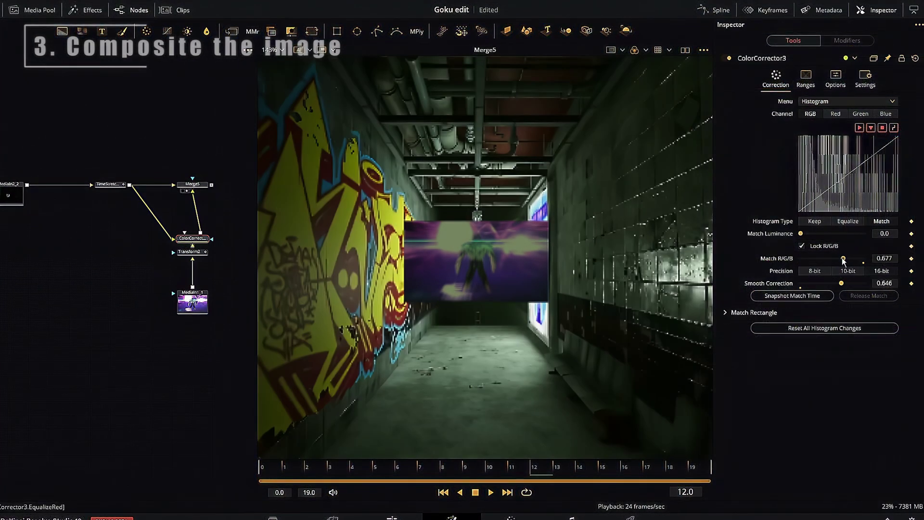
pyautogui.moveTo(842, 261); pyautogui.dragTo(841, 263)
pyautogui.moveTo(209, 209); pyautogui.dragTo(184, 249)
pyautogui.hotkey('shift', 'space')
pyautogui.write('rsmb')
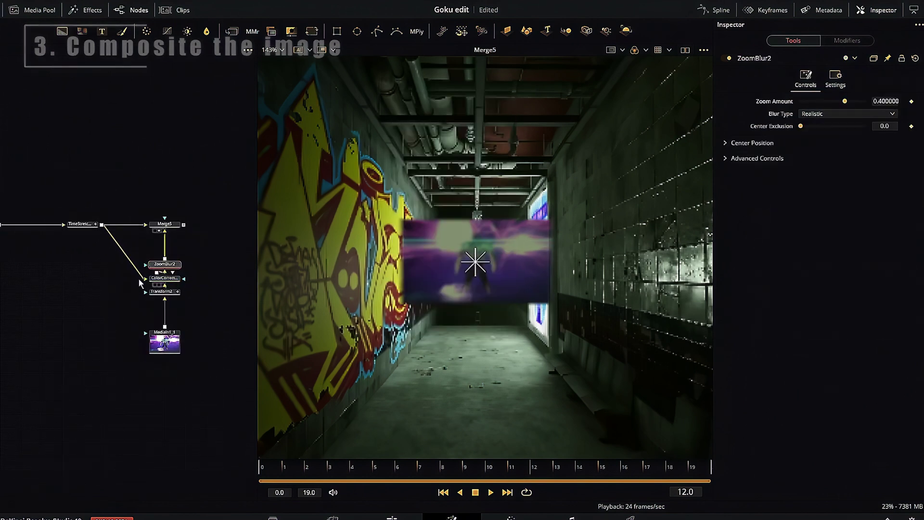
# - Enable motion blur on the zoom blur, adjust the Extract black point, then delete Extract
pyautogui.click(801, 205)
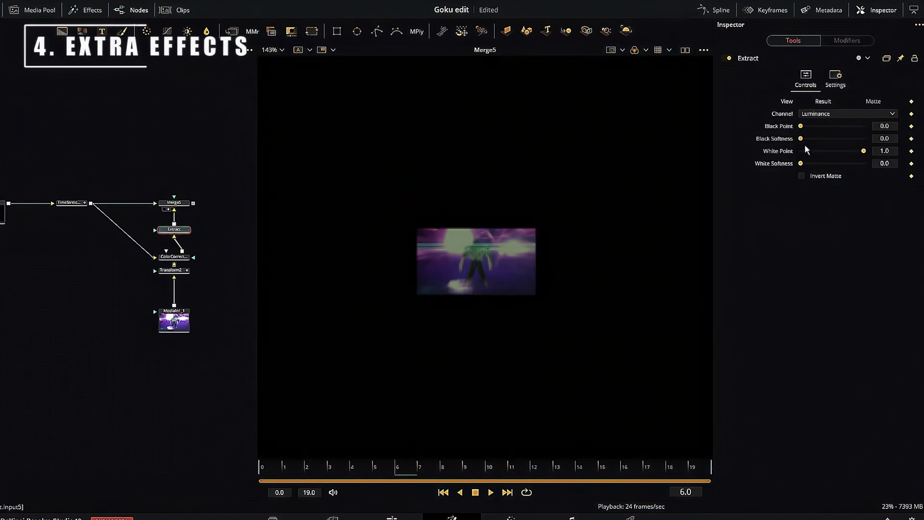
pyautogui.moveTo(801, 126); pyautogui.dragTo(804, 126)
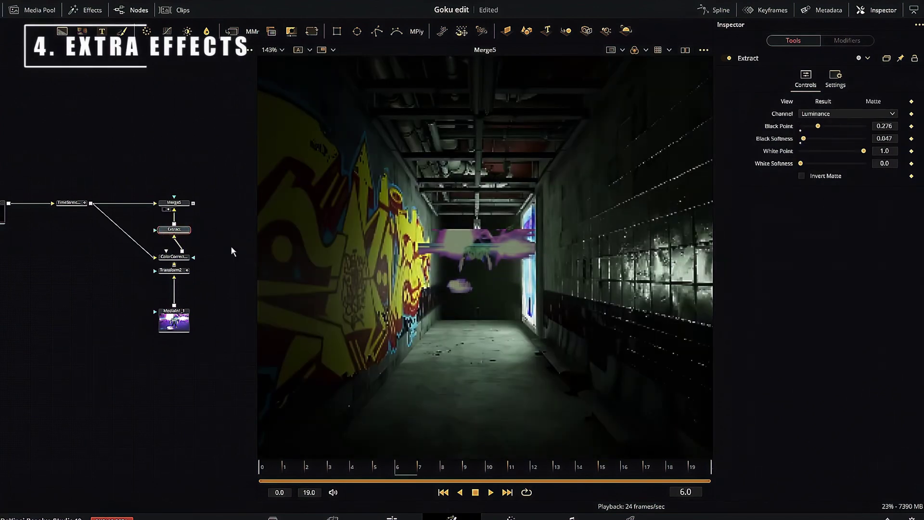
pyautogui.press('Delete')
# - Insert an XGlow node between ColorCorrector3 and Merge5
pyautogui.click(168, 258)
pyautogui.hotkey('shift', 'space')
pyautogui.write('glow')
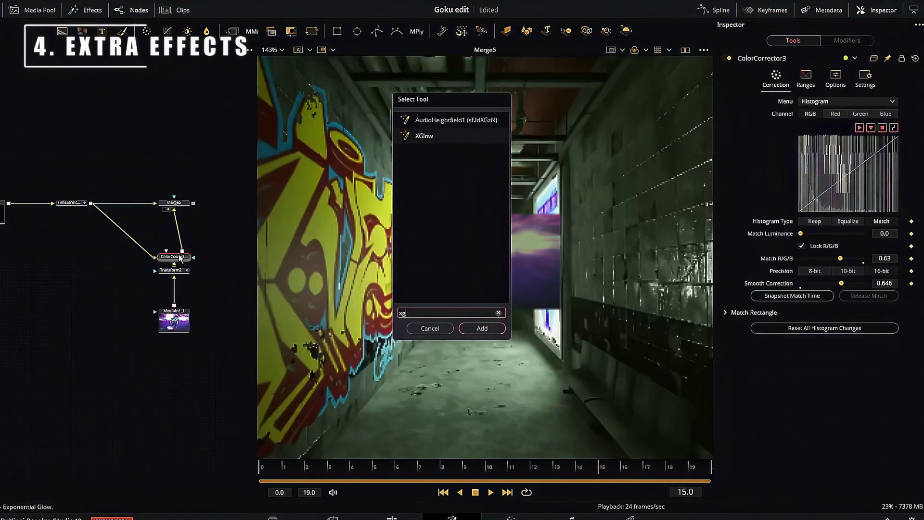
pyautogui.press('Return')
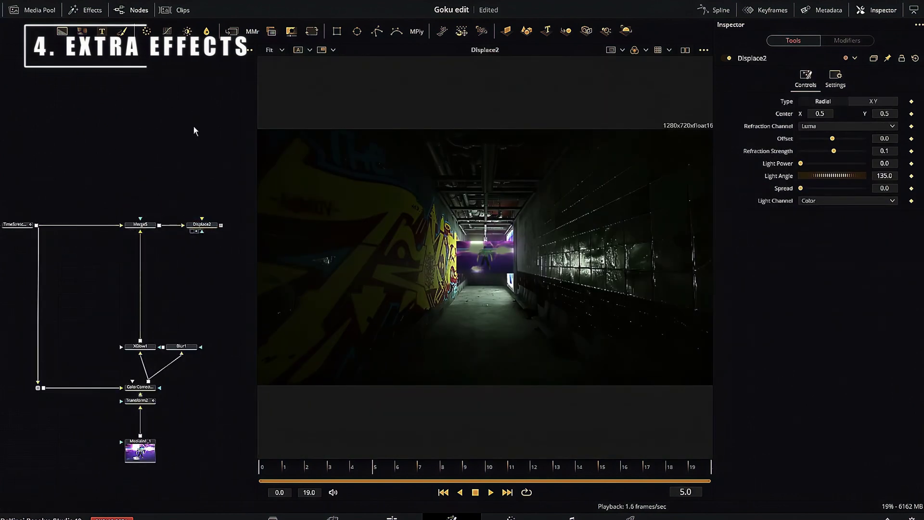
# - Wire a new Background node into Displace2 and make it a radial gradient
pyautogui.moveTo(234, 61); pyautogui.dragTo(207, 205)
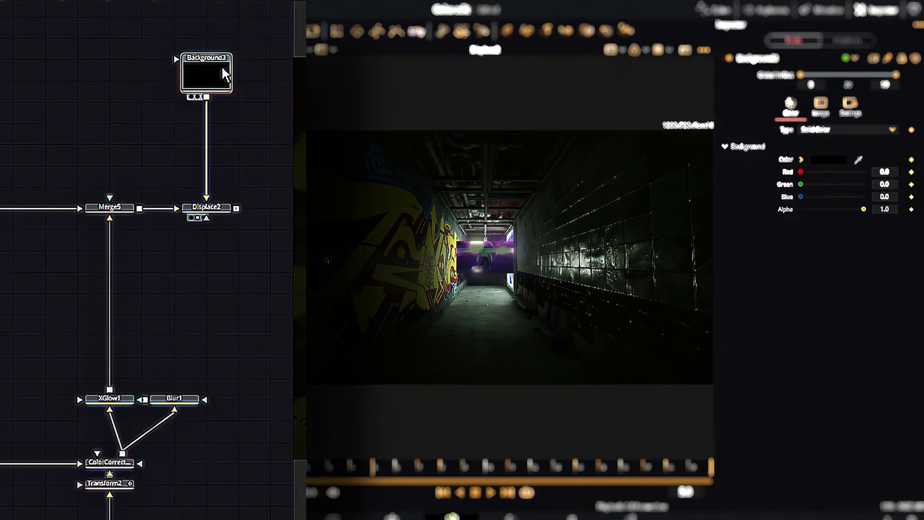
pyautogui.click(844, 129)
pyautogui.click(828, 184)
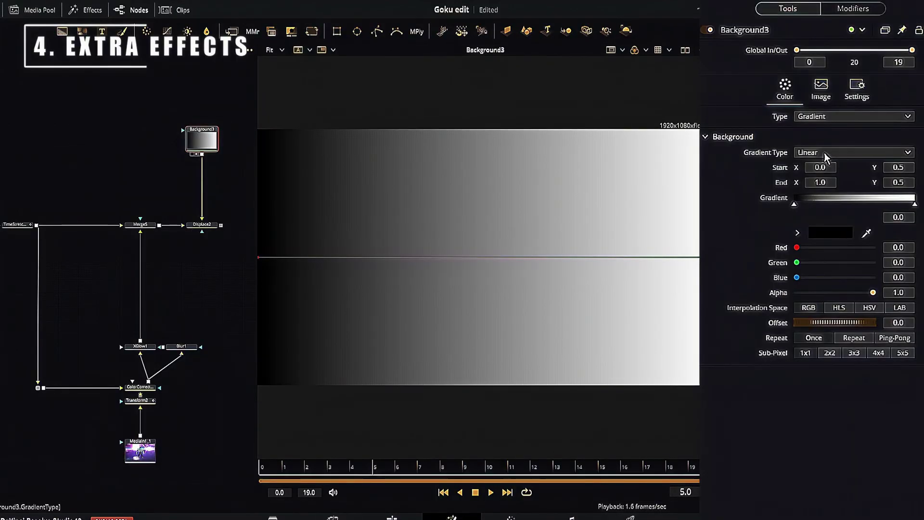
pyautogui.click(825, 160)
pyautogui.click(825, 211)
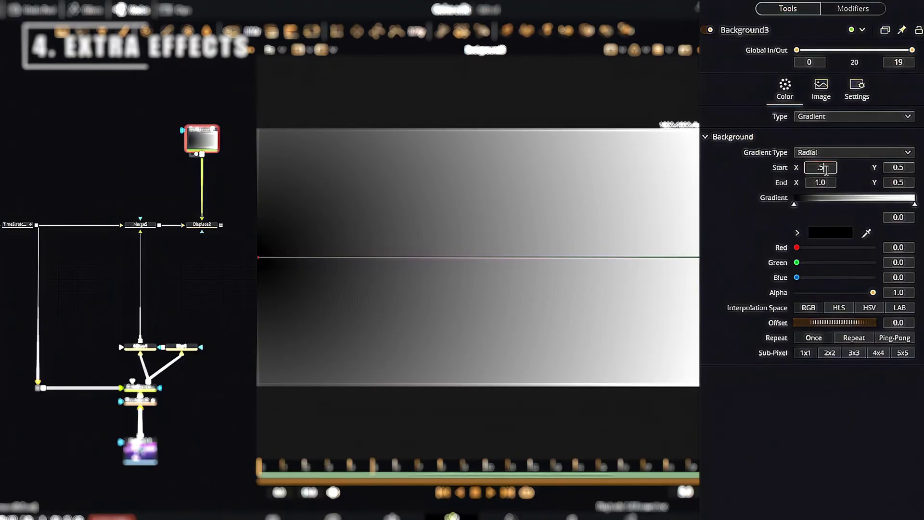
# - Set the gradient start to 0.5 and end X to 1.2, and view Displace2's result
pyautogui.press('Tab')
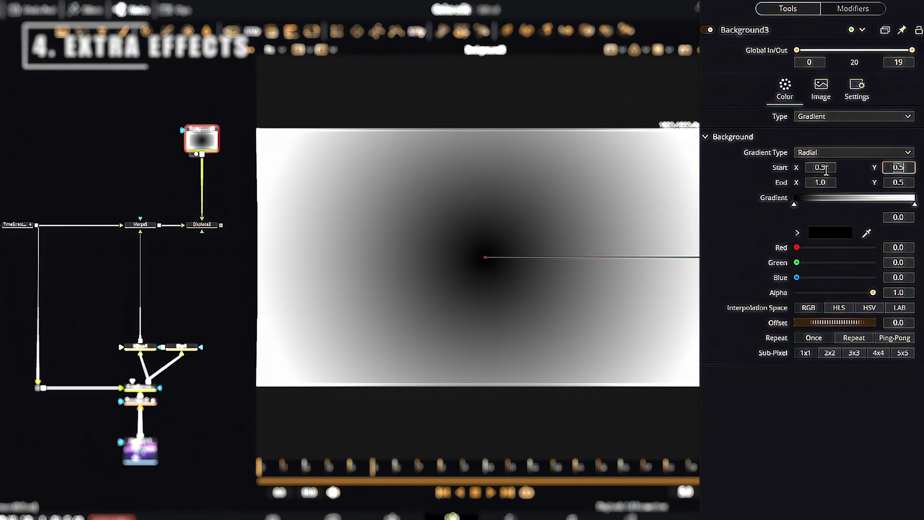
pyautogui.click(819, 182)
pyautogui.write('1.2')
pyautogui.press('Tab')
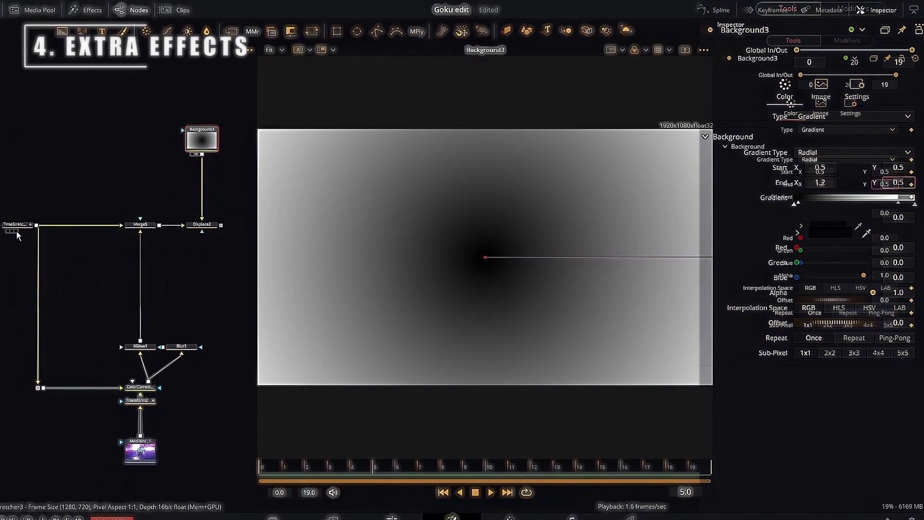
pyautogui.click(202, 224)
pyautogui.press('1')
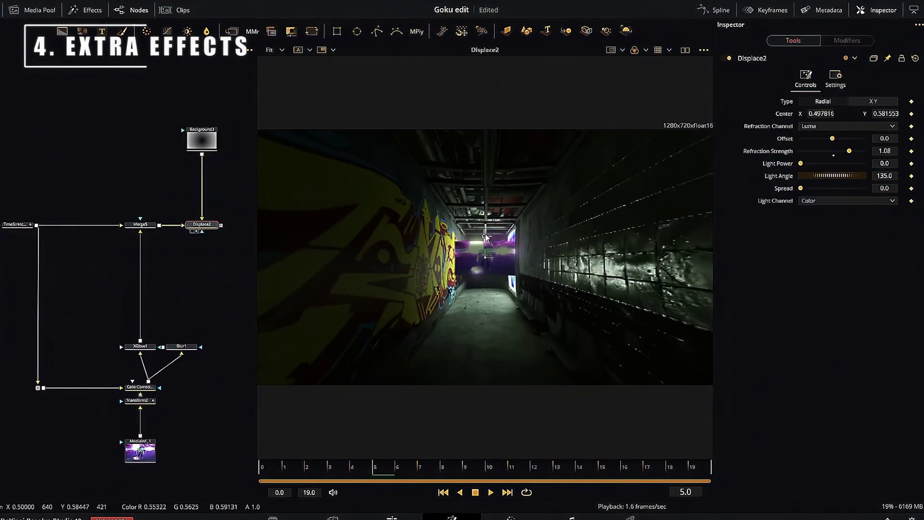
# - Lower the displacement centre, add BlurMoCurves after Merge5, and keyframe Refraction Strength at frame 12
pyautogui.moveTo(486, 257); pyautogui.dragTo(473, 309)
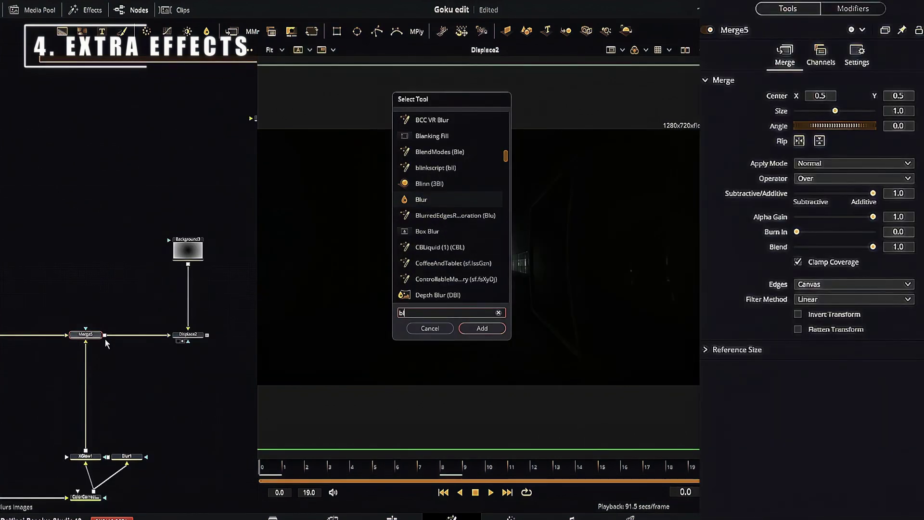
pyautogui.write('blurmo')
pyautogui.press('Return')
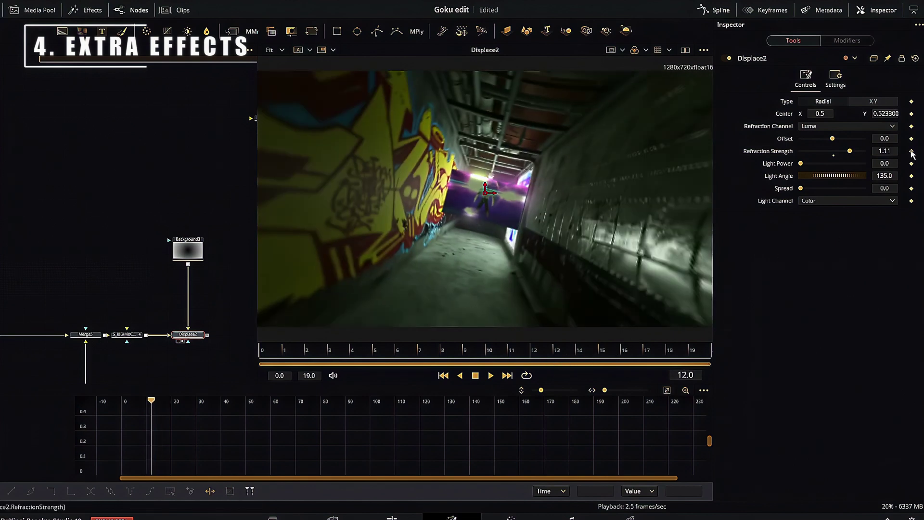
pyautogui.click(910, 151)
# - Ramp Refraction Strength to 1.84 and Offset to -0.234 by frame 19, fitting the curves
pyautogui.moveTo(850, 150); pyautogui.dragTo(861, 151)
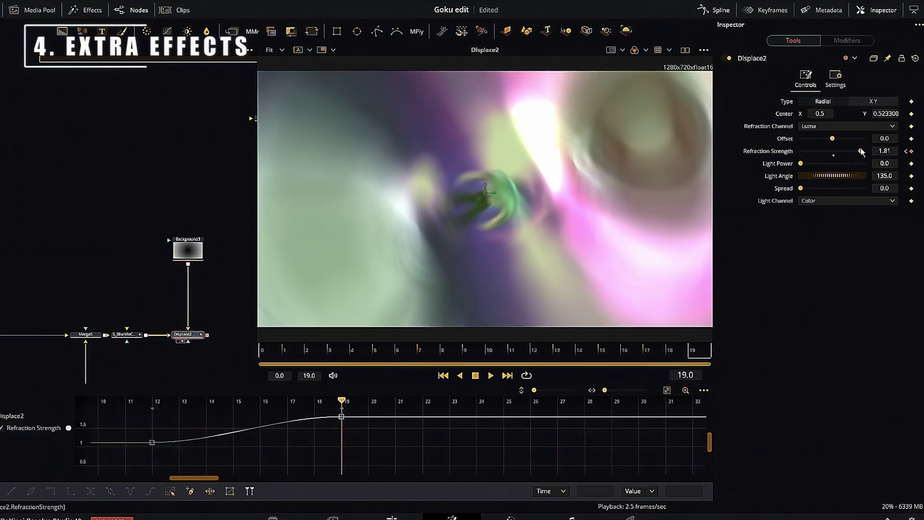
pyautogui.click(906, 151)
pyautogui.click(910, 139)
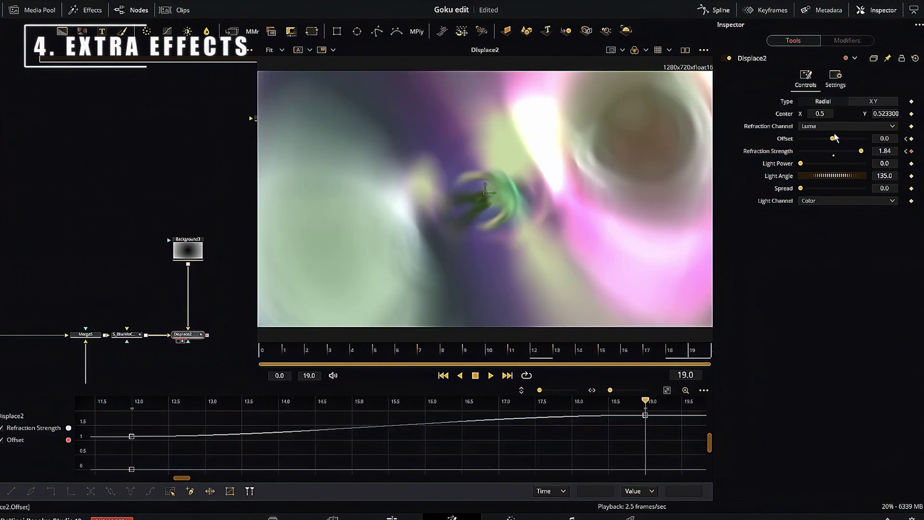
pyautogui.moveTo(832, 137); pyautogui.dragTo(816, 137)
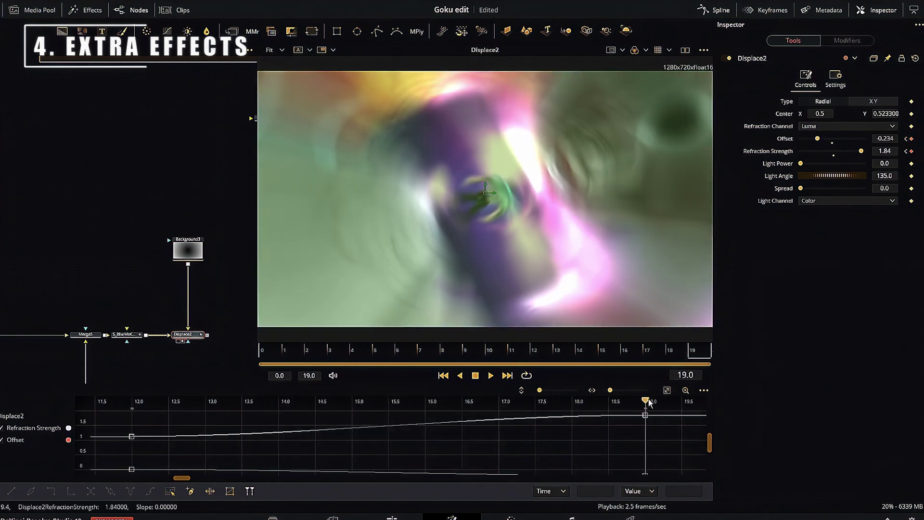
pyautogui.click(664, 392)
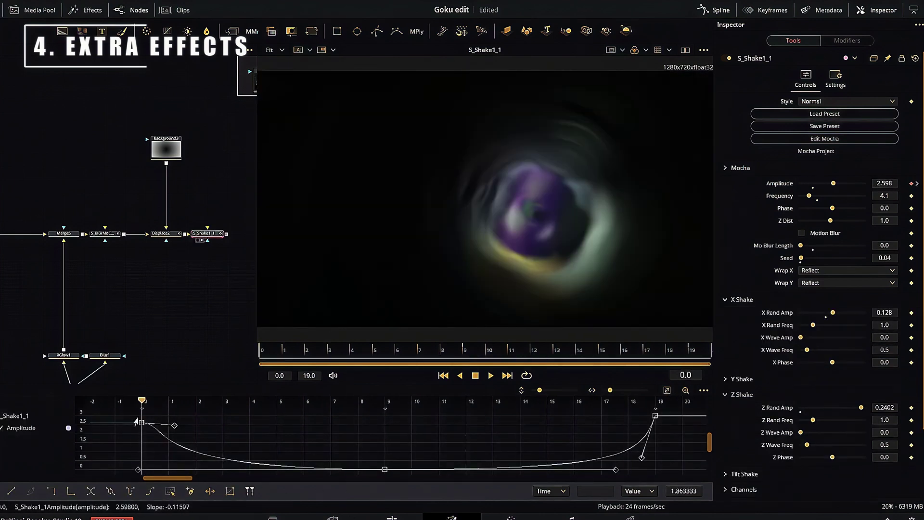
# - Play back the clip to review the S_Shake1_1 amplitude and bokeh blur curves
pyautogui.press('space')
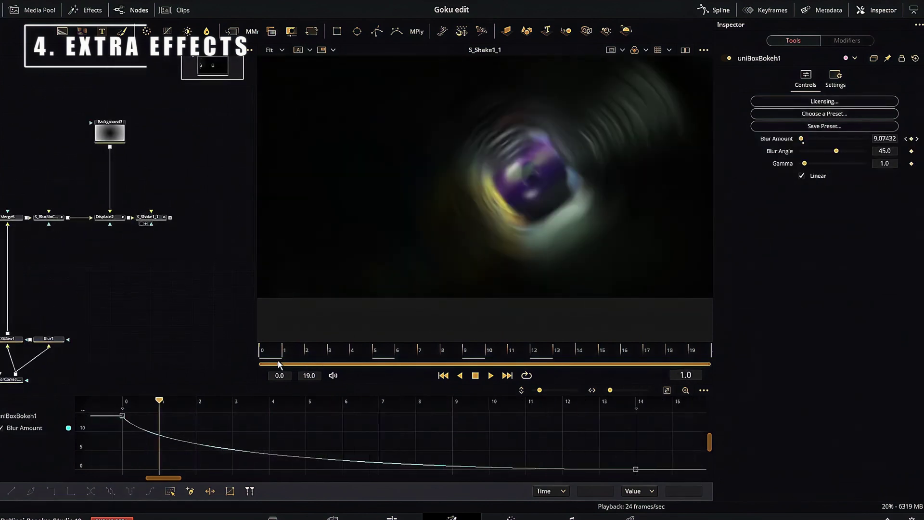
# - Add a uniBoxBokeh node after S_Shake1_1 and ramp its Blur Amount to 134 at frame 19
pyautogui.click(158, 219)
pyautogui.hotkey('shift', 'space')
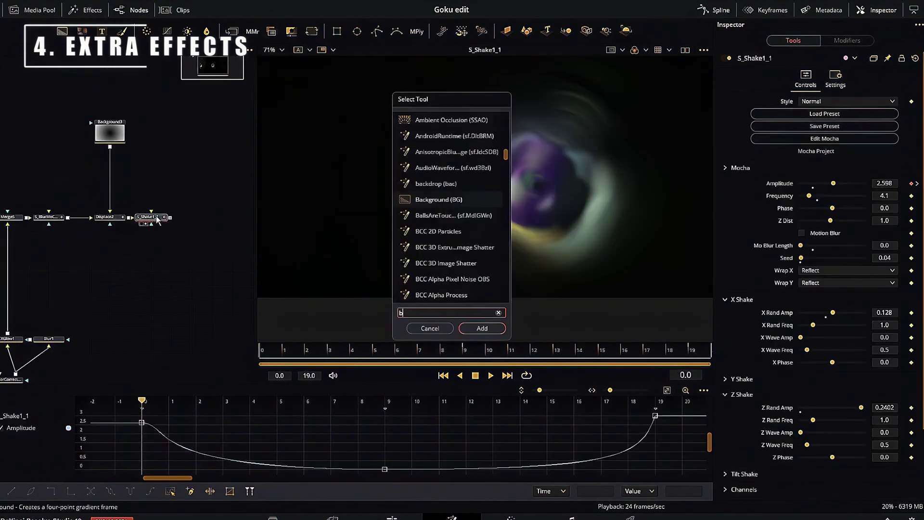
pyautogui.write('boke')
pyautogui.press('Down')
pyautogui.press('Return')
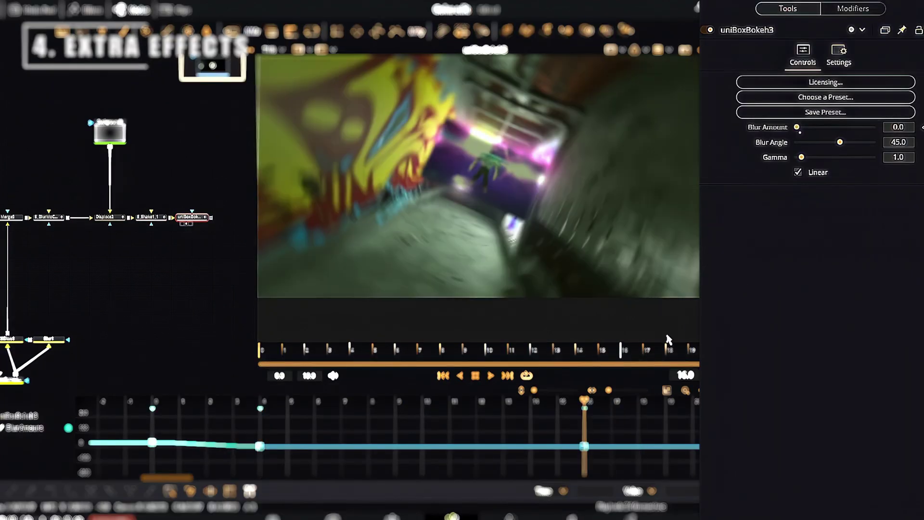
pyautogui.click(667, 345)
pyautogui.moveTo(797, 128); pyautogui.dragTo(833, 128)
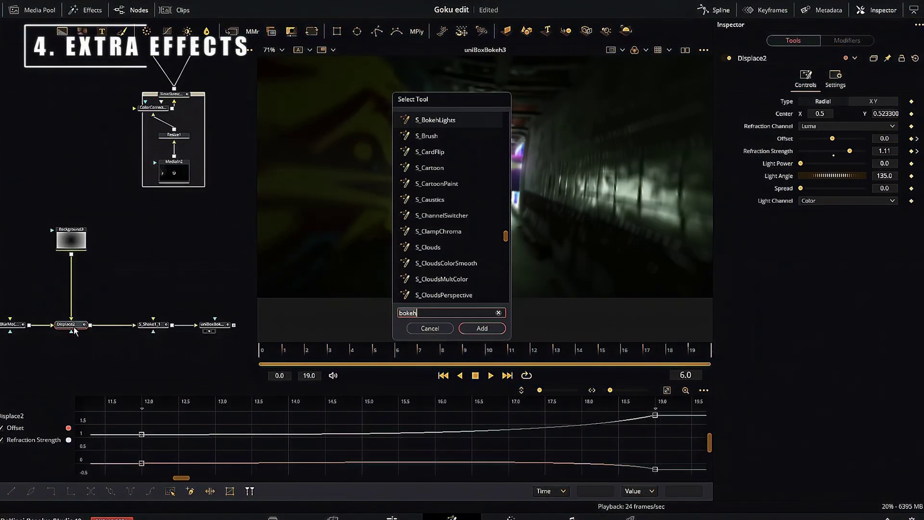
# - Add a Light Rays node after Displace2 and raise its Source Threshold to about 0.677
pyautogui.press('BackSpace')
pyautogui.press('BackSpace')
pyautogui.press('BackSpace')
pyautogui.write('light')
pyautogui.press('Return')
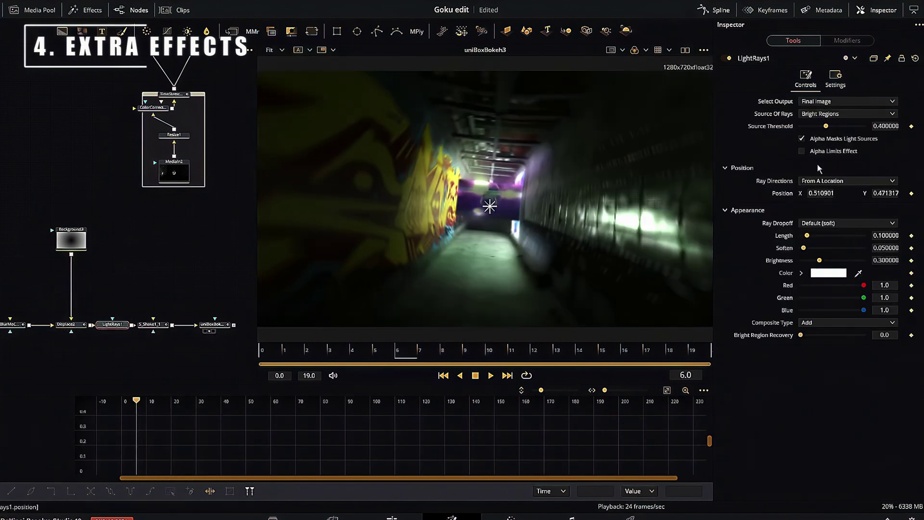
pyautogui.moveTo(826, 126); pyautogui.dragTo(845, 134)
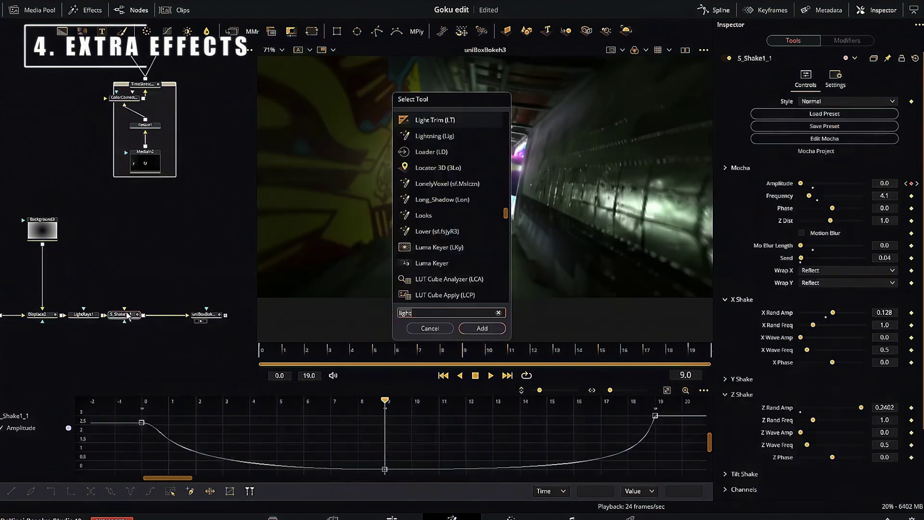
pyautogui.write('looks')
# - Try a Looks node, undo it, and pick Film Look Creator after S_Shake1_1
pyautogui.press('Return')
pyautogui.hotkey('ctrl', 'z')
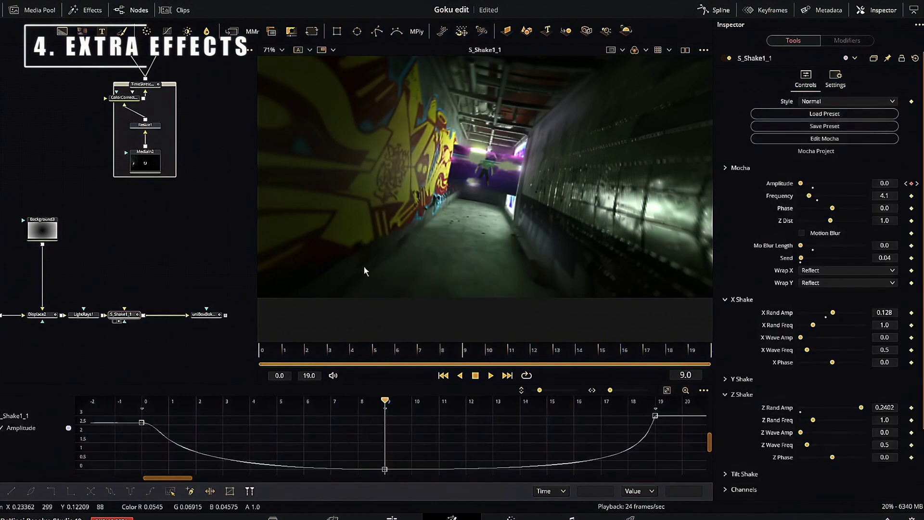
pyautogui.hotkey('shift', 'space')
pyautogui.write('film')
pyautogui.press('Down')
# - Add the Film Look Creator node and raise its Fade for a washed film look
pyautogui.press('Return')
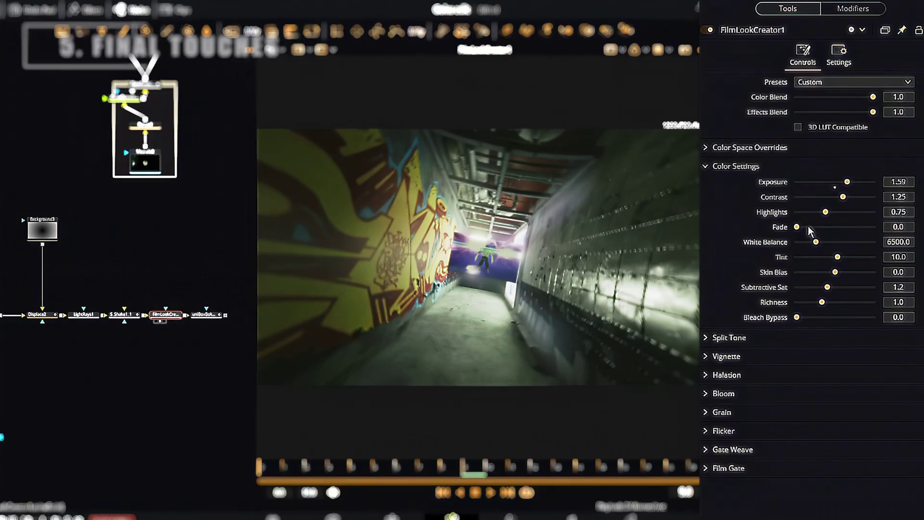
pyautogui.moveTo(796, 226); pyautogui.dragTo(875, 212)
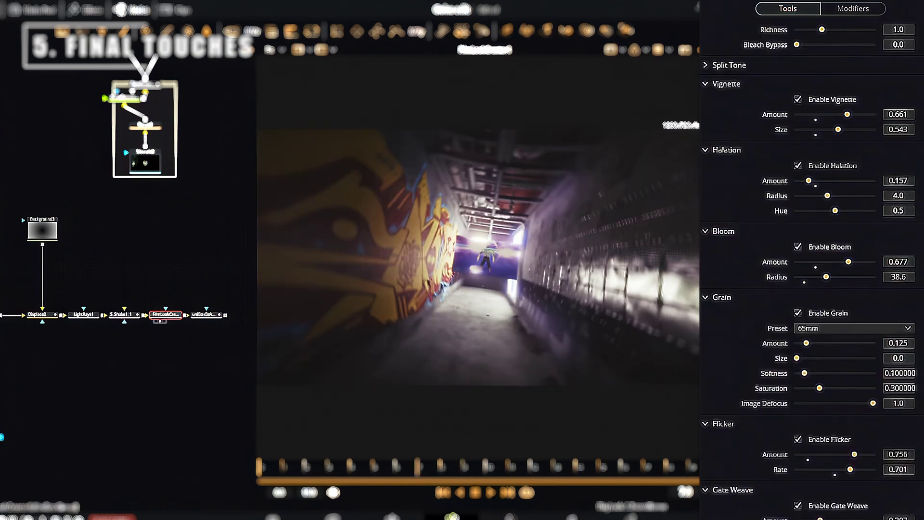
pyautogui.write('dreamgl')
# - Add DreamGlow, keyframe Glow Strength easing to 0.25 by frame 19, and select Background3
pyautogui.press('Return')
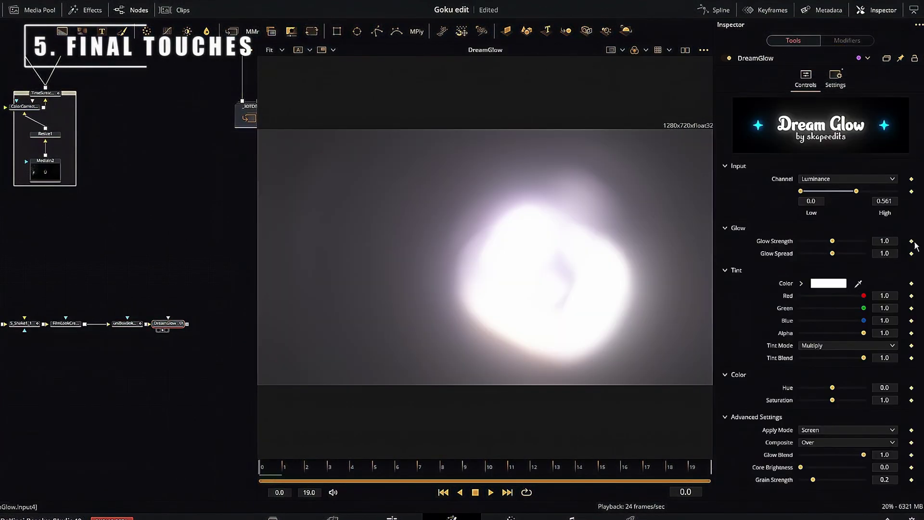
pyautogui.click(912, 240)
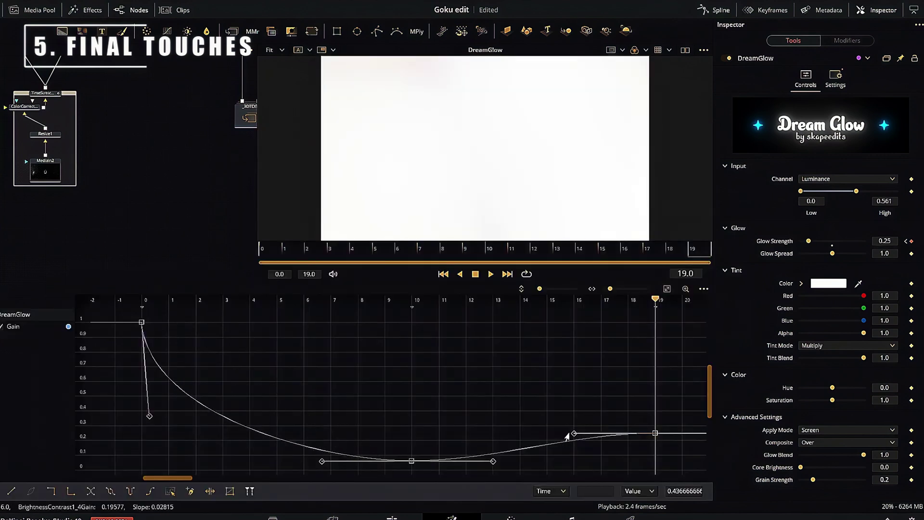
pyautogui.click(720, 9)
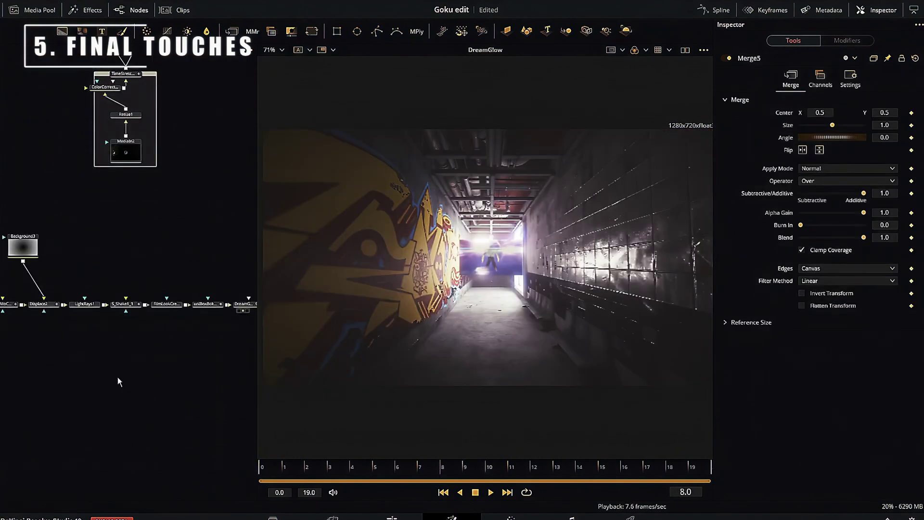
pyautogui.click(44, 248)
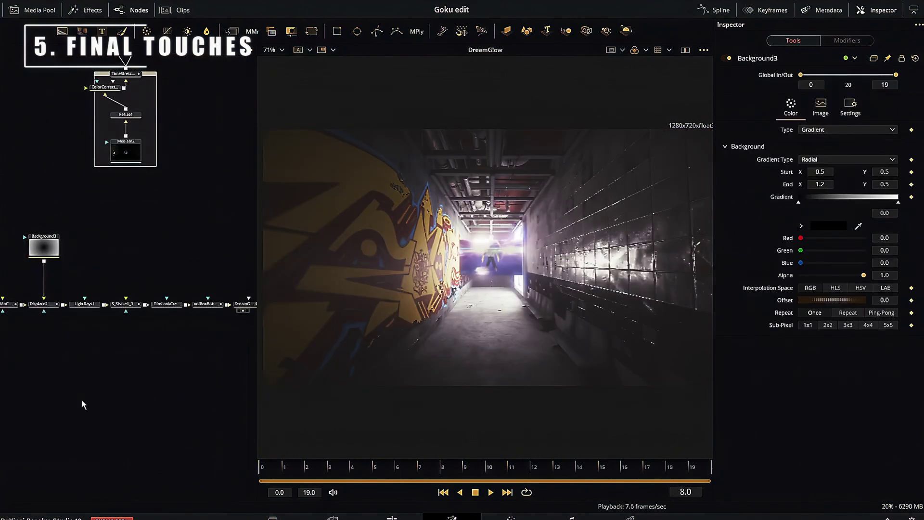